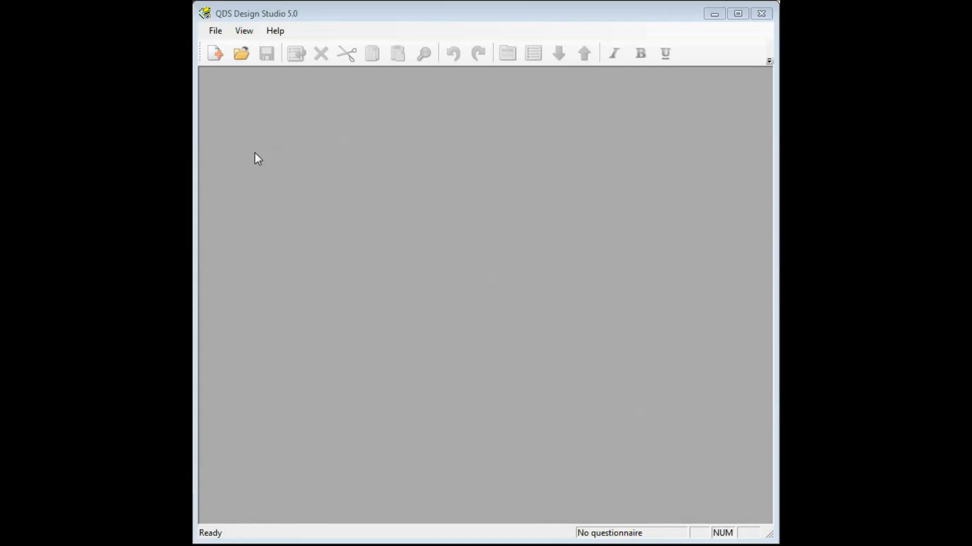
left_click(217, 33)
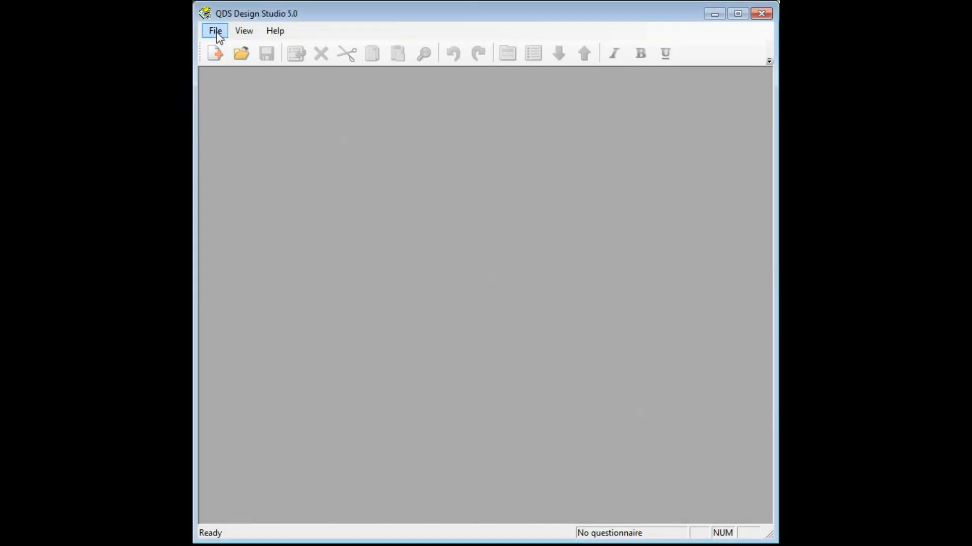
left_click(217, 34)
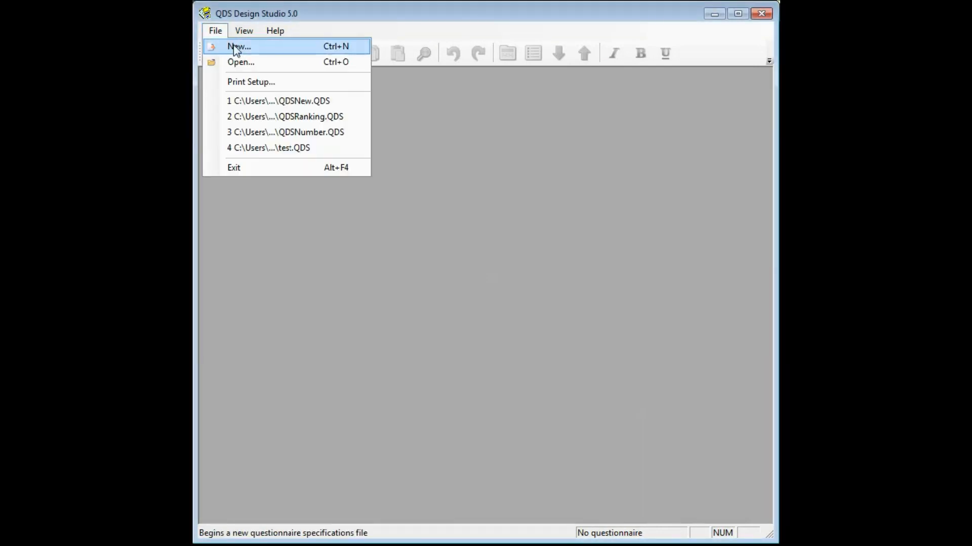
left_click(397, 145)
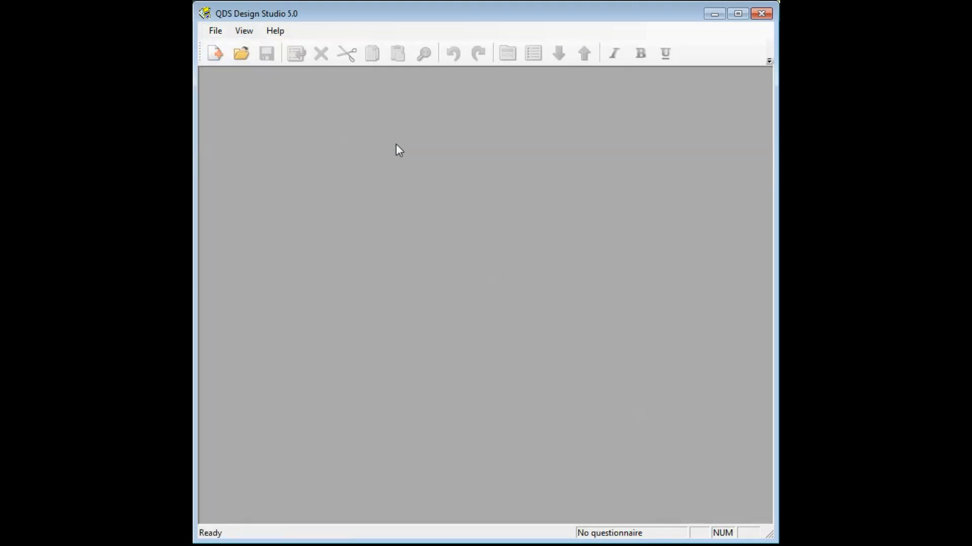
- Create a new specifications file named NewSurvey in the QDS 5.0 Tutorial Videos folder
left_click(214, 55)
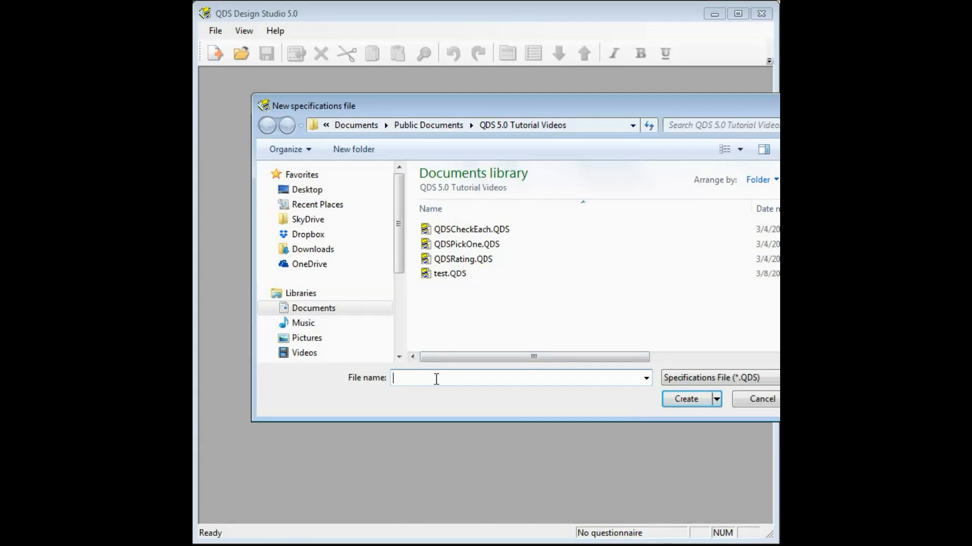
type("NewSurvey")
left_click(687, 402)
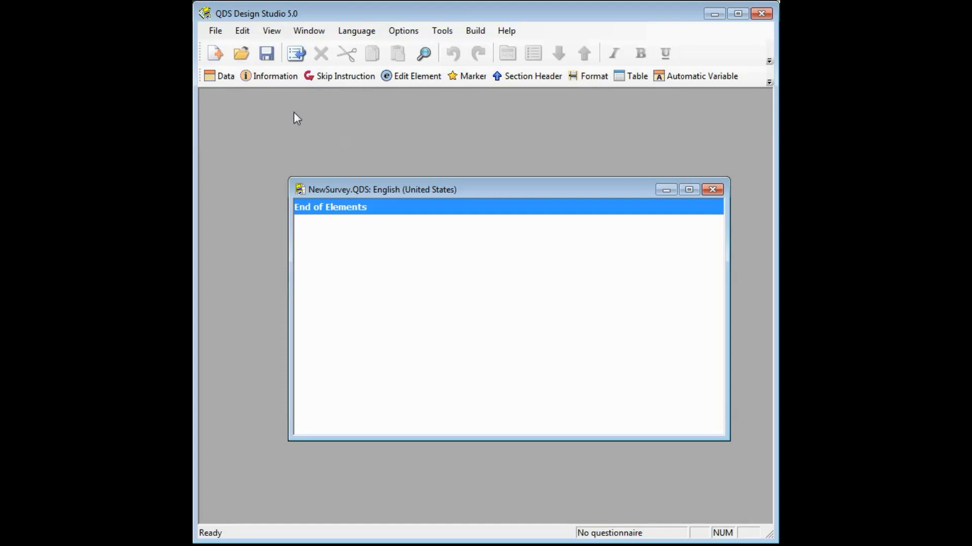
- Insert a data element into the empty questionnaire with the question text "Subject ID:"
left_click(242, 32)
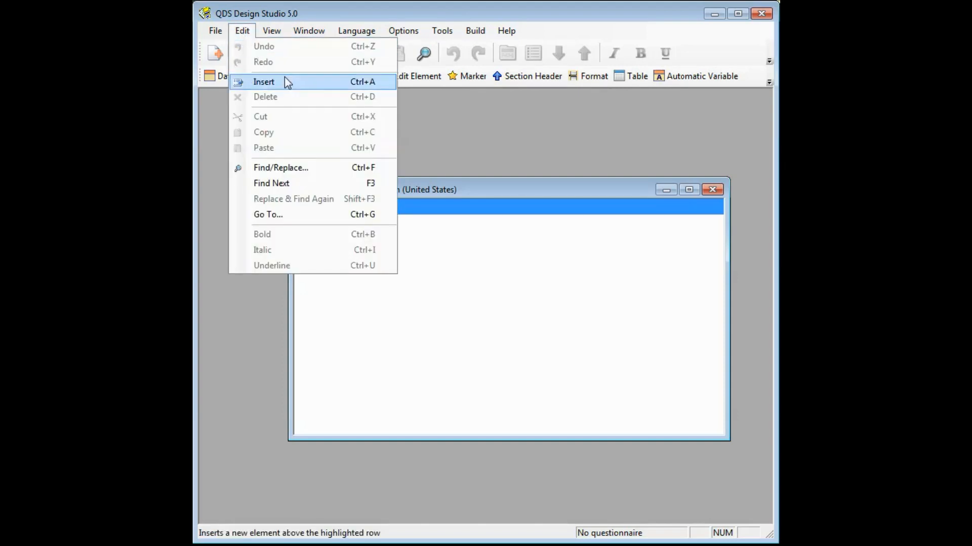
left_click(460, 150)
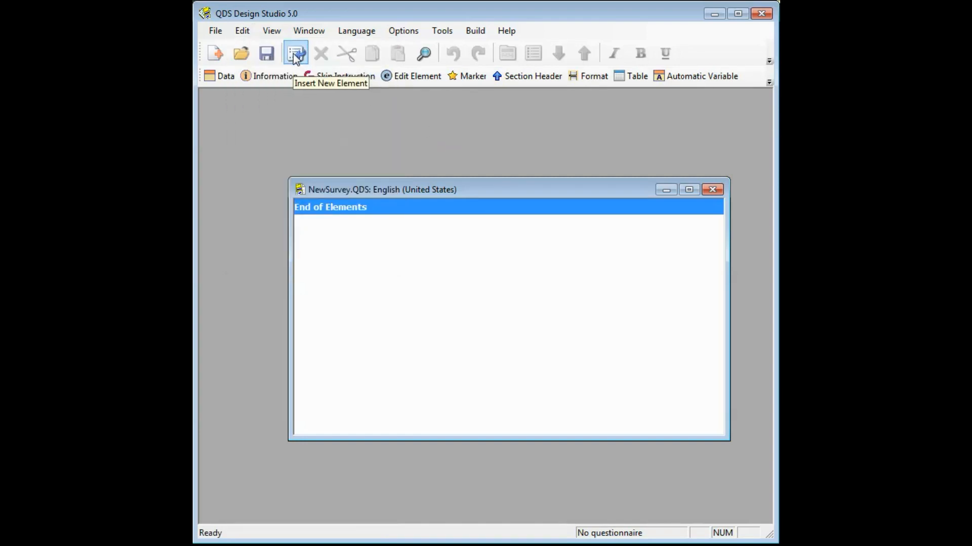
left_click(225, 77)
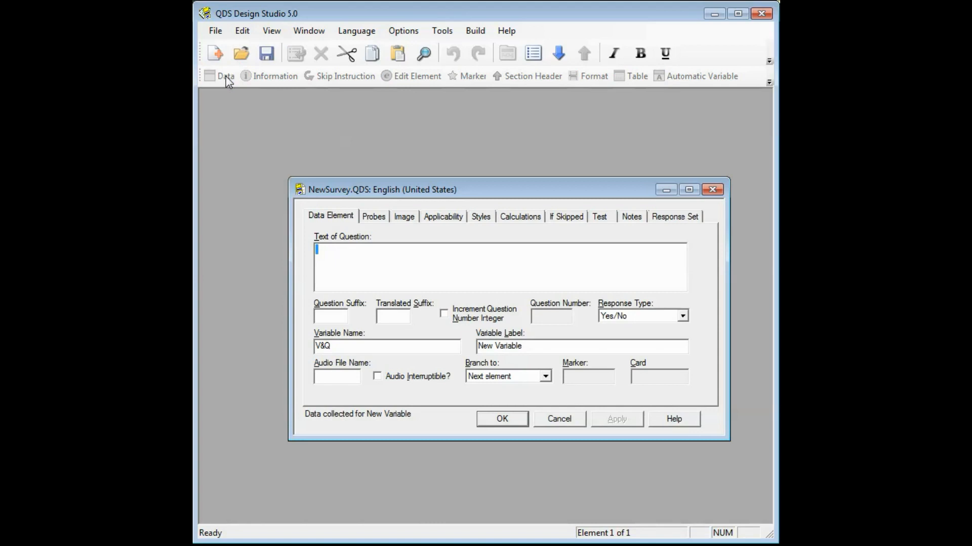
left_click(361, 254)
type("Sub")
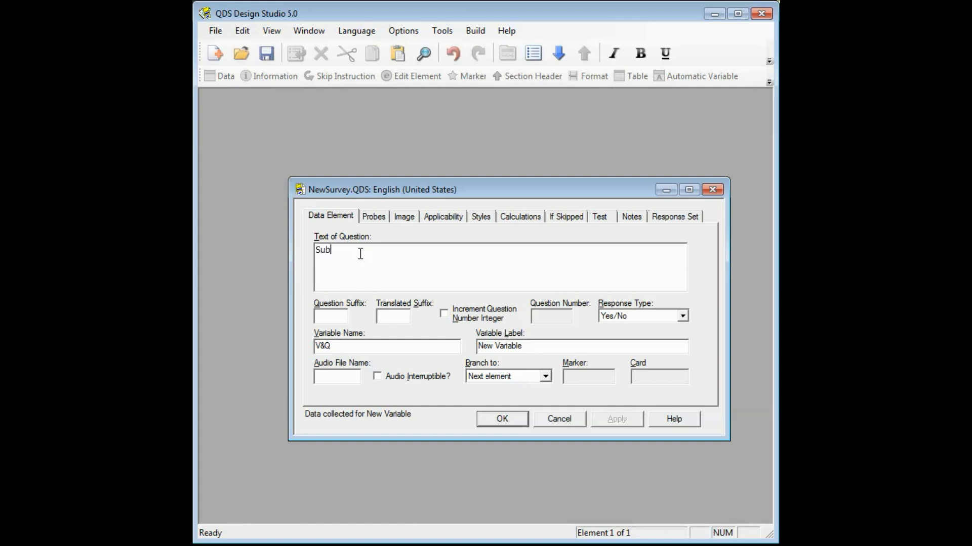
type("ject ID:")
- Set the element's variable name to SUBJECT and its variable label to "Subject ID", reusing the word copied from the question text
double_click(332, 251)
key("ctrl+c")
left_click_drag(357, 351, 304, 349)
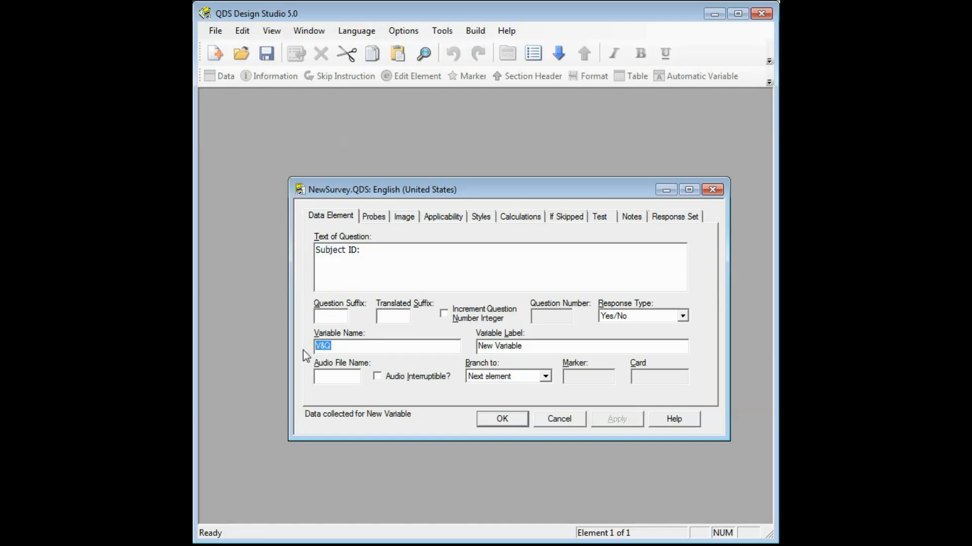
type("SUBJECT")
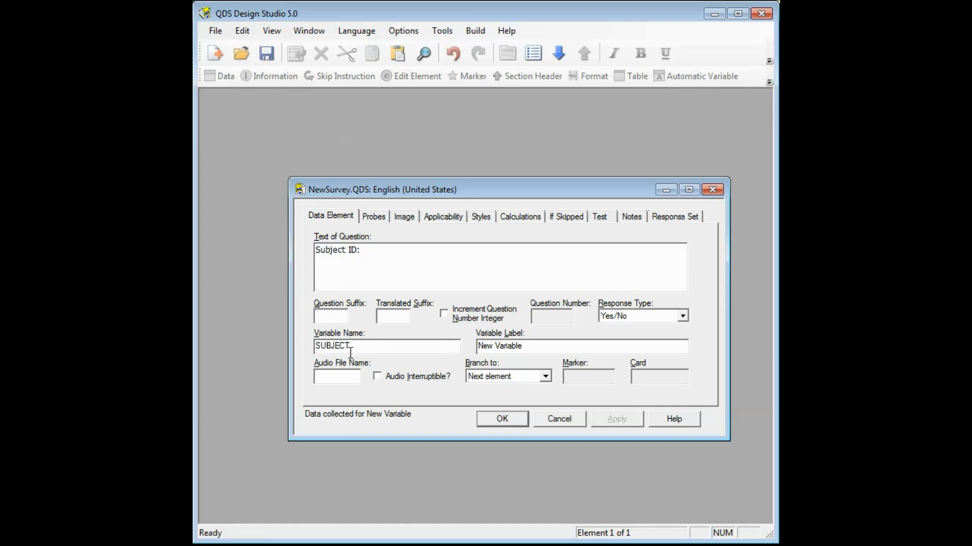
left_click_drag(560, 345, 433, 354)
key("ctrl+v")
type("ID")
left_click(373, 349)
- Set the response type to Number and limit the allowed values to a minimum of 1000 and a maximum of 9000
left_click(683, 316)
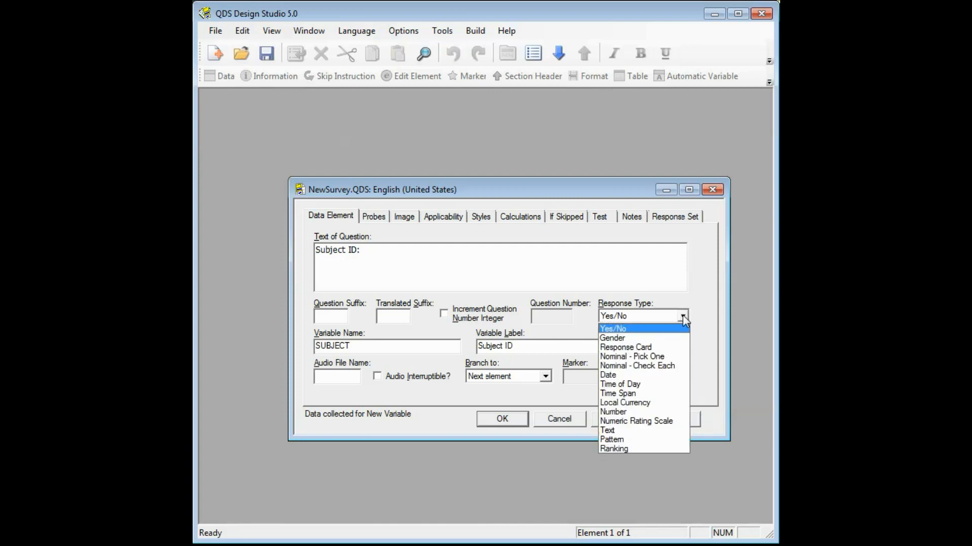
left_click(646, 416)
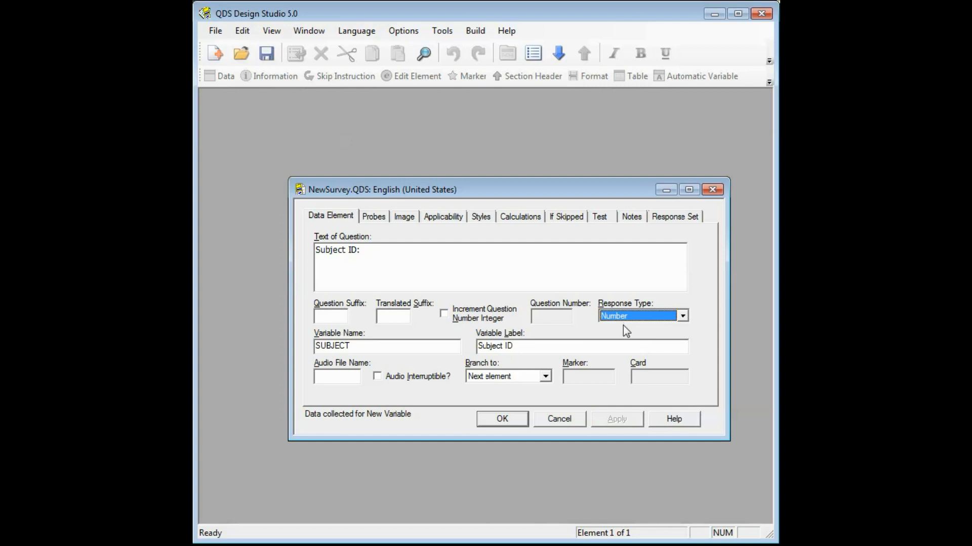
left_click(682, 217)
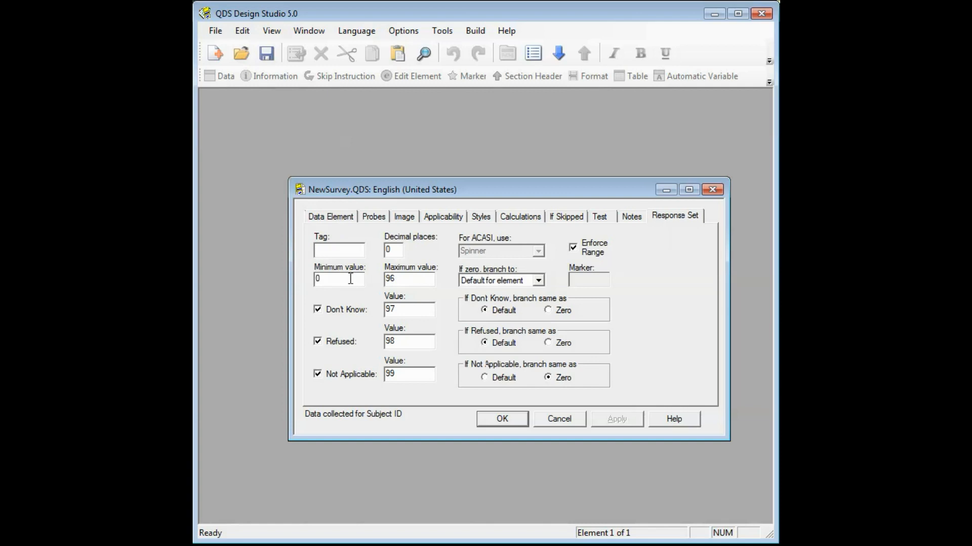
left_click_drag(327, 280, 315, 281)
type("1000")
left_click_drag(402, 282, 376, 286)
type("9000")
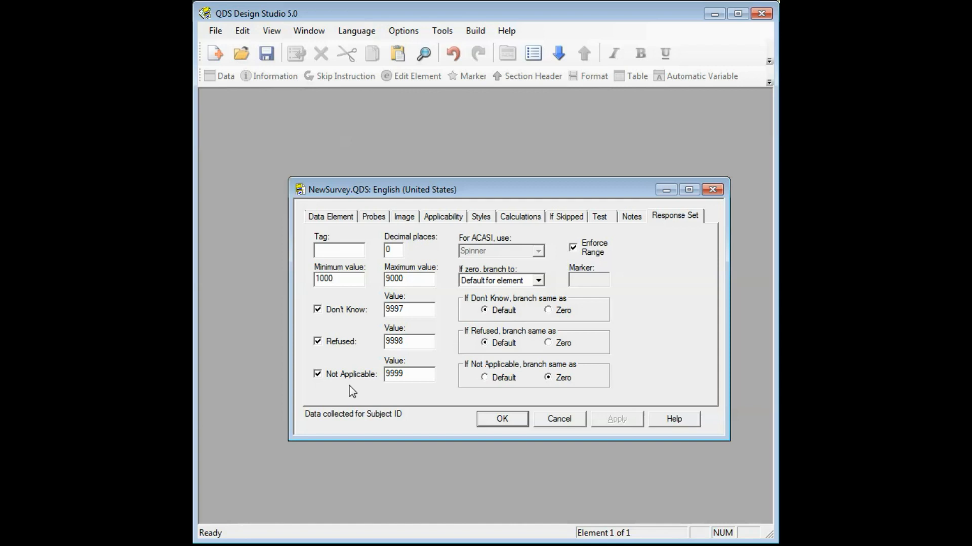
- Disable the Don't Know, Refused and Not Applicable responses for the Subject ID element and accept the element
left_click(347, 311)
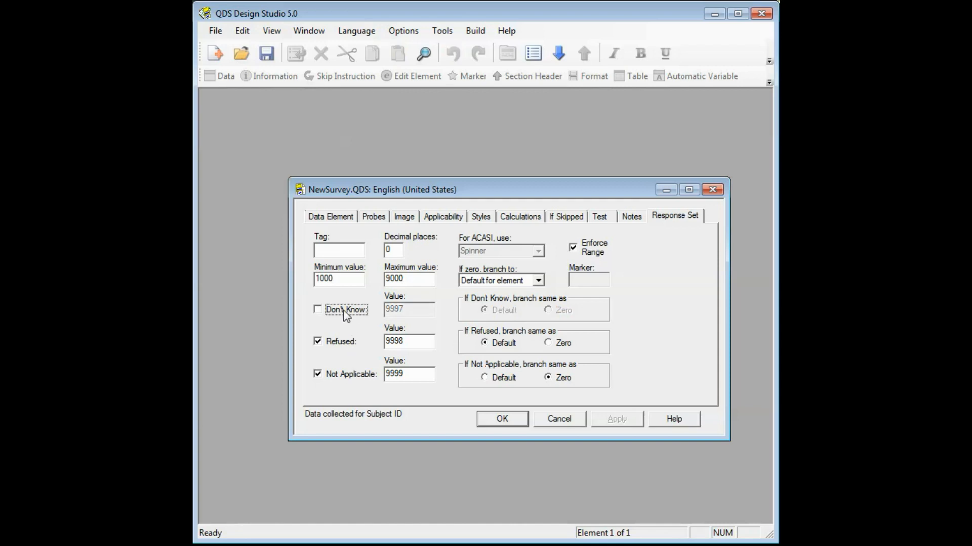
left_click(350, 345)
left_click(352, 375)
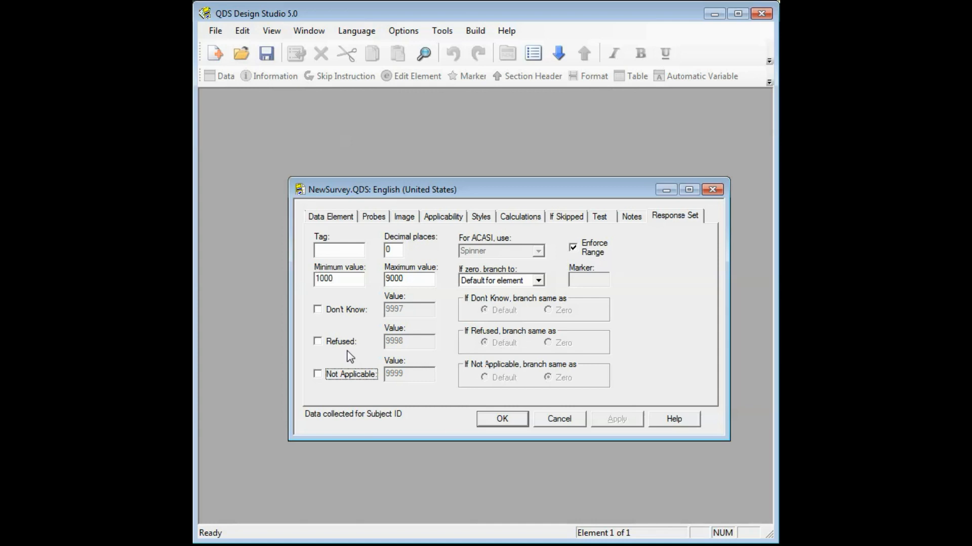
left_click(497, 421)
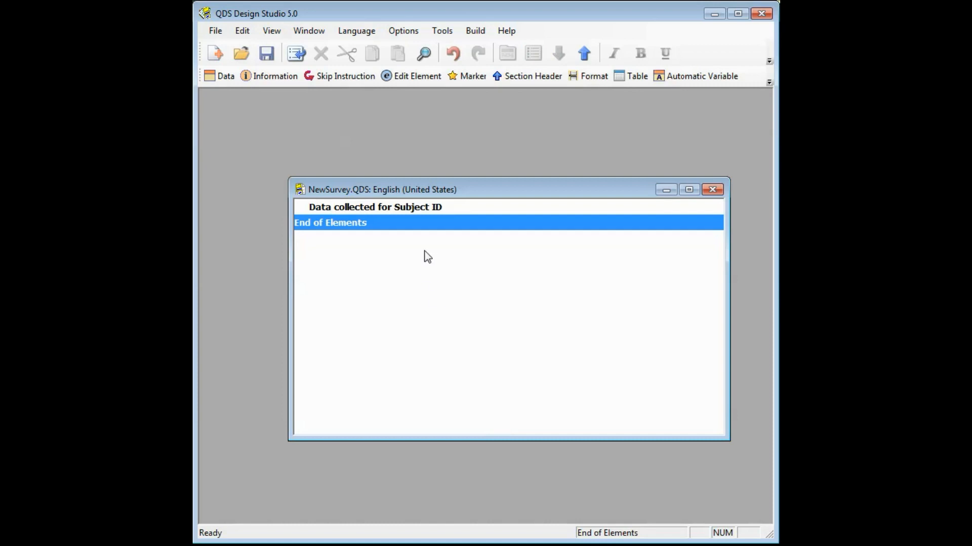